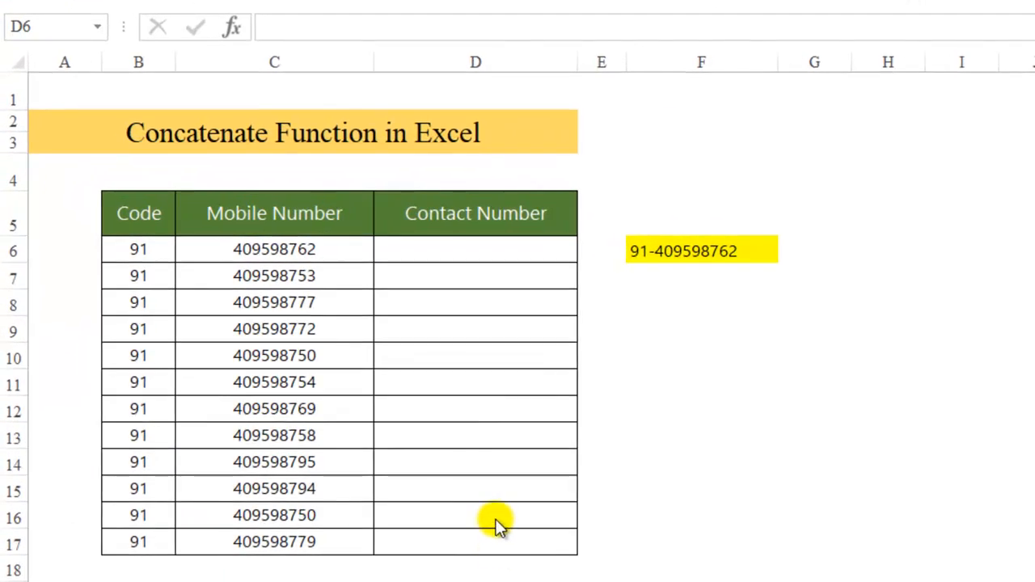
Enter a CONCATENATE formula in D6 that joins the code in B6 and the mobile number in C6 with "-"
click(495, 250)
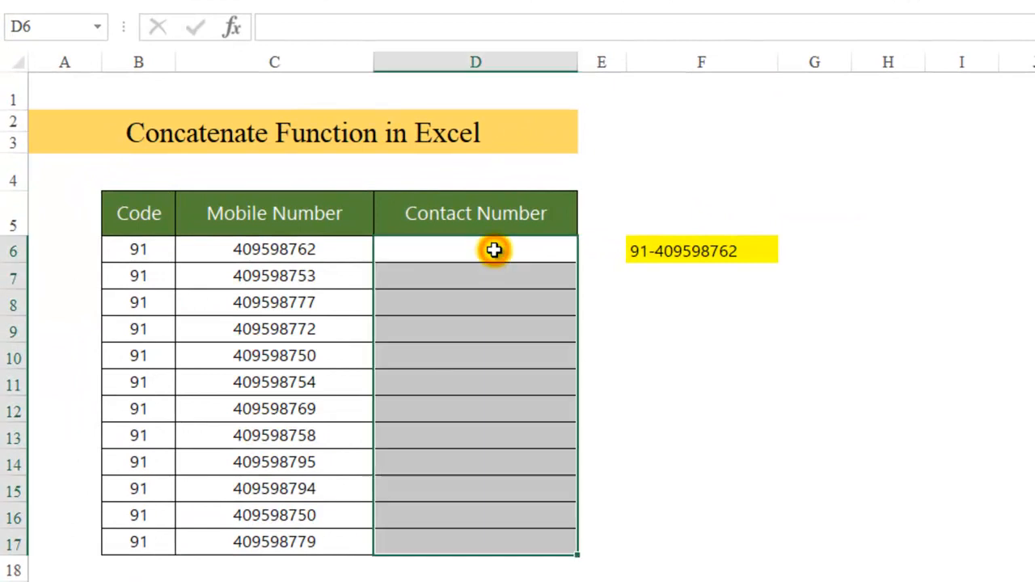
text(=con)
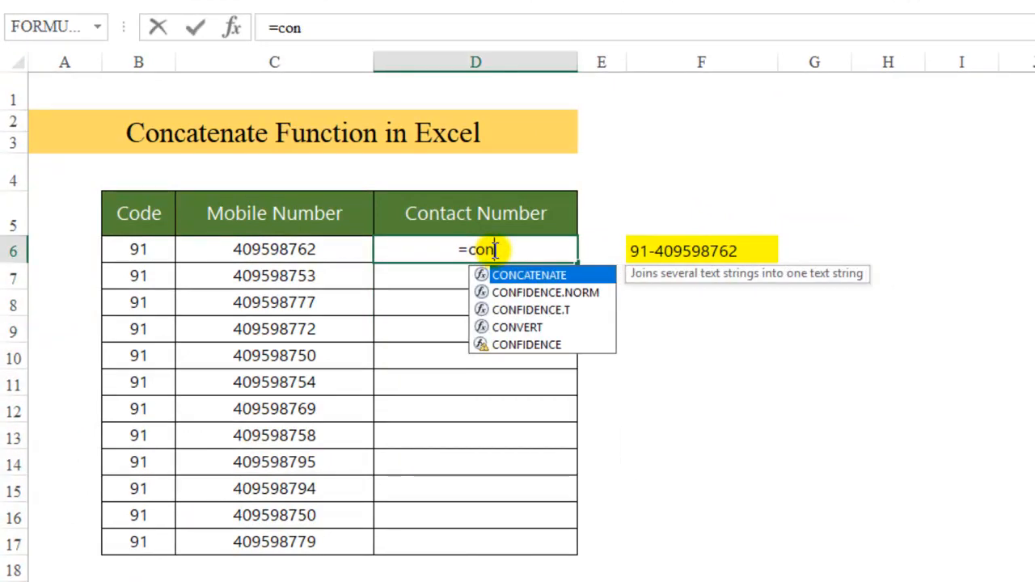
key(Tab)
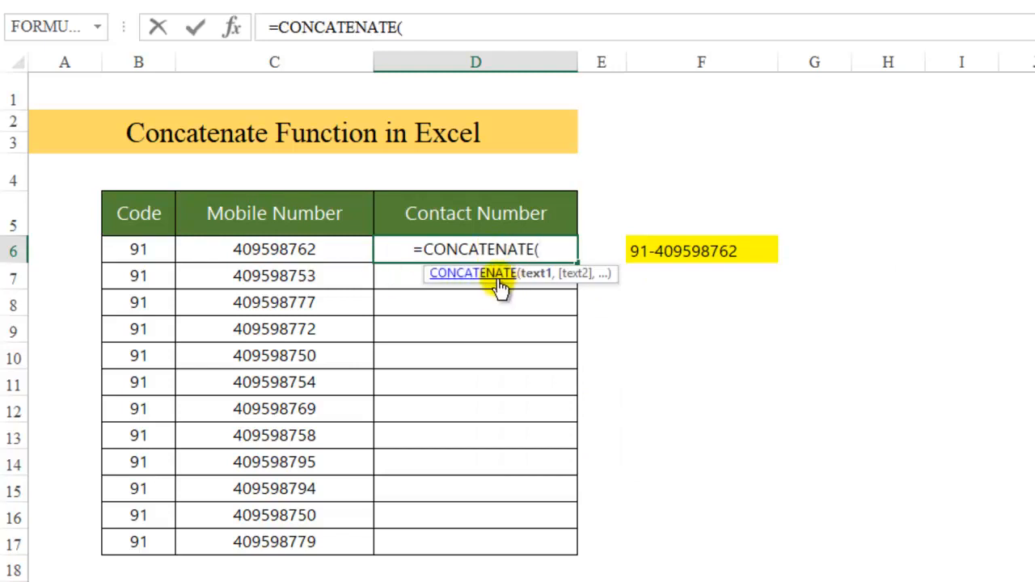
click(142, 254)
text(,)
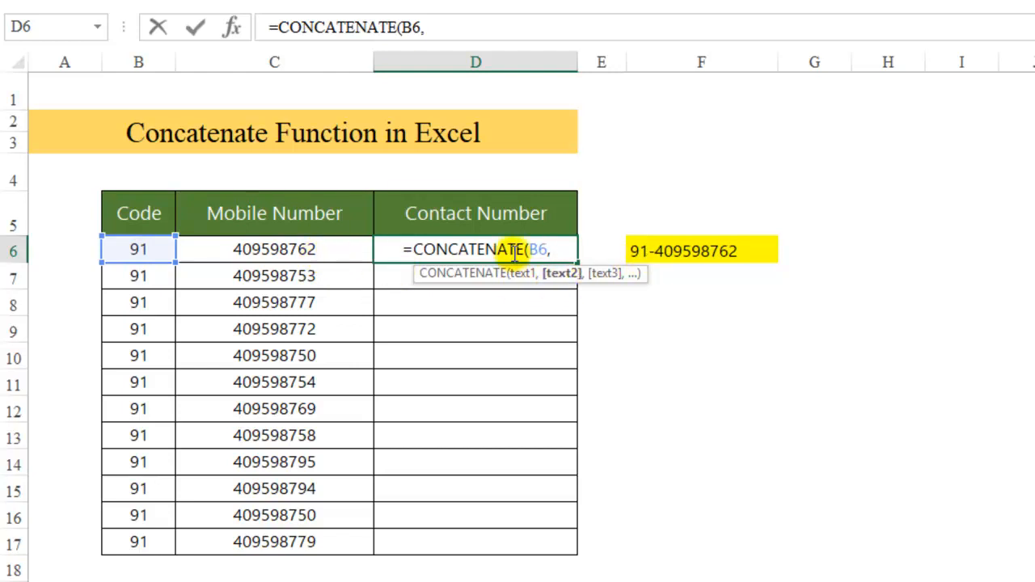
text("-",)
click(300, 249)
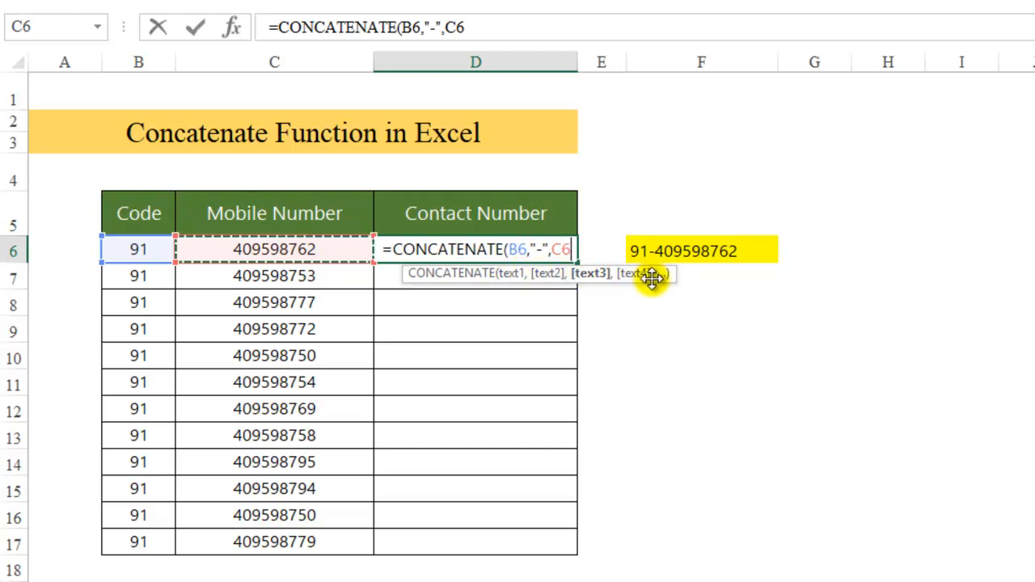
text())
key(Return)
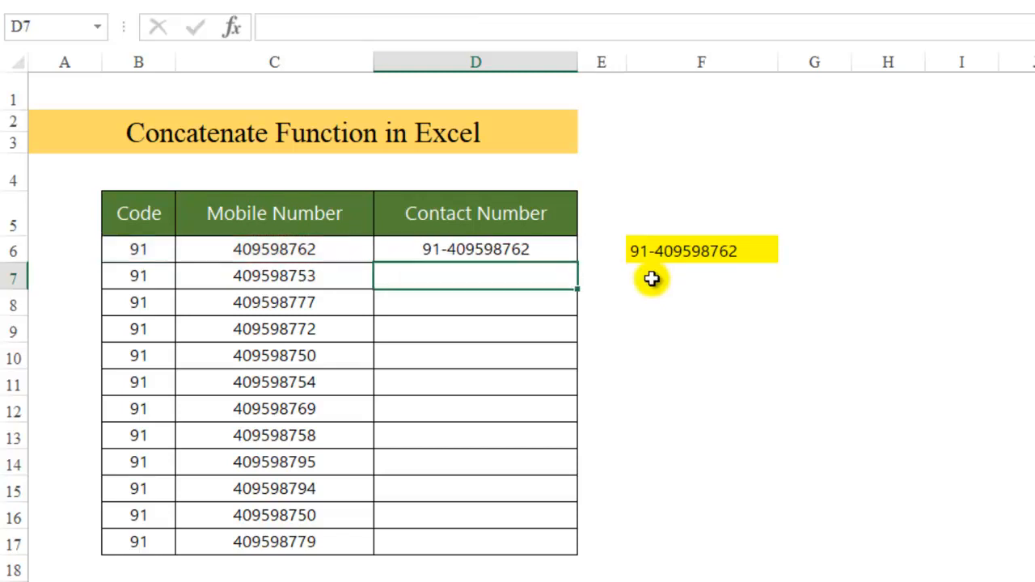
Copy the D6 formula down the Contact Number column through D17
click(473, 252)
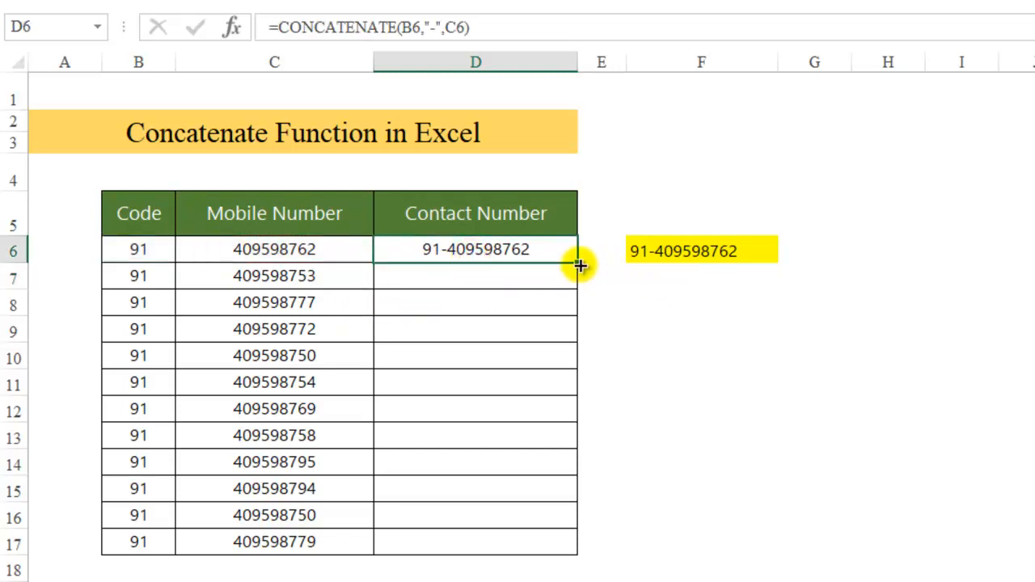
double_click(578, 263)
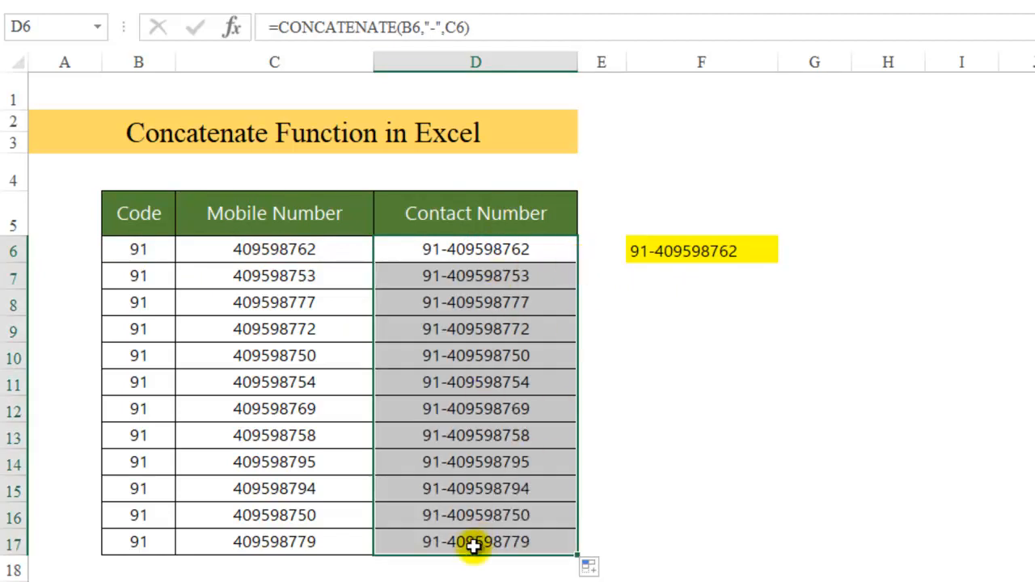
click(680, 427)
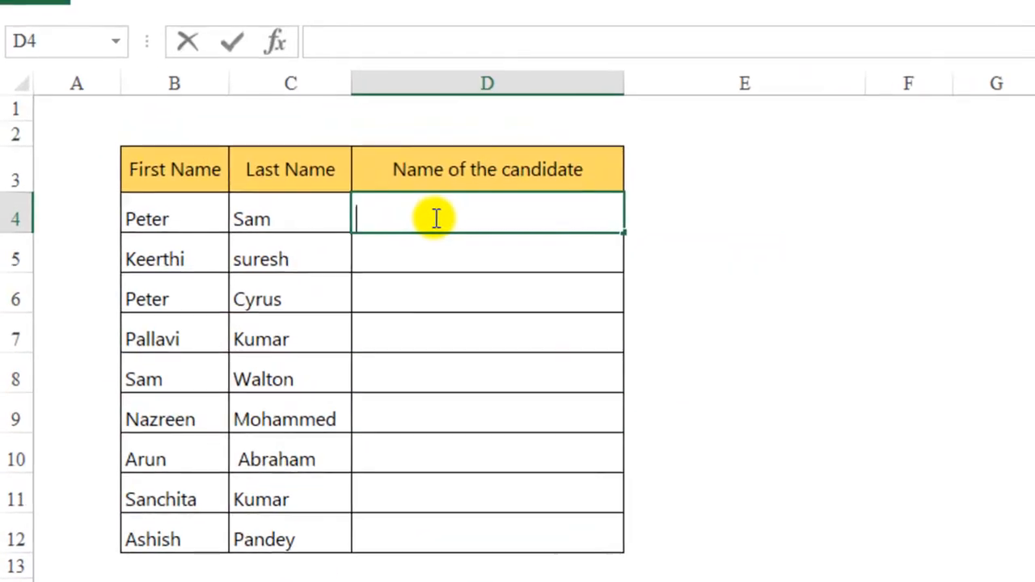
Enter =CONCATENATE(B4,C4) in D4 to join the first and last name without a separator
text(=conc)
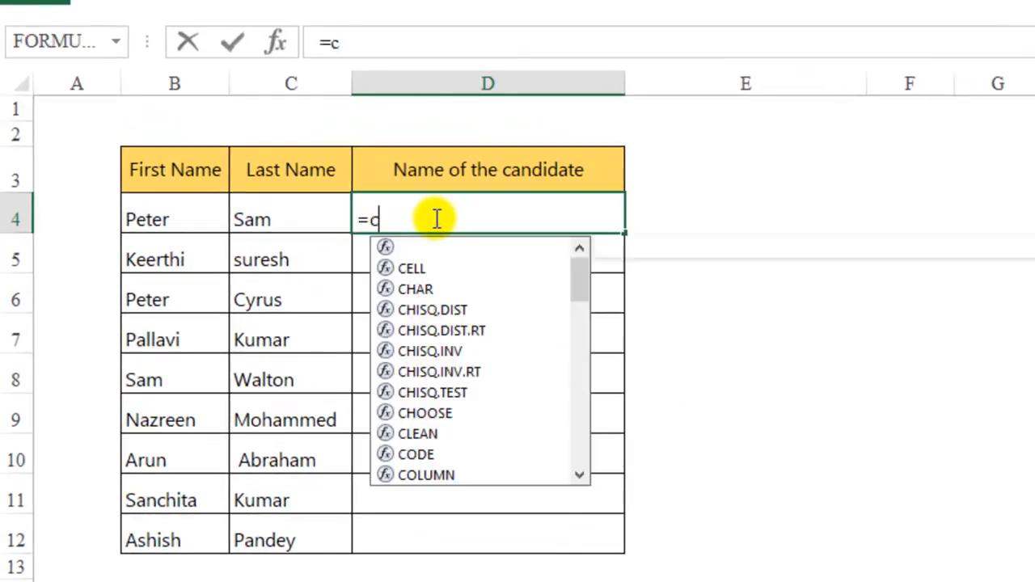
key(Tab)
click(199, 220)
text(,)
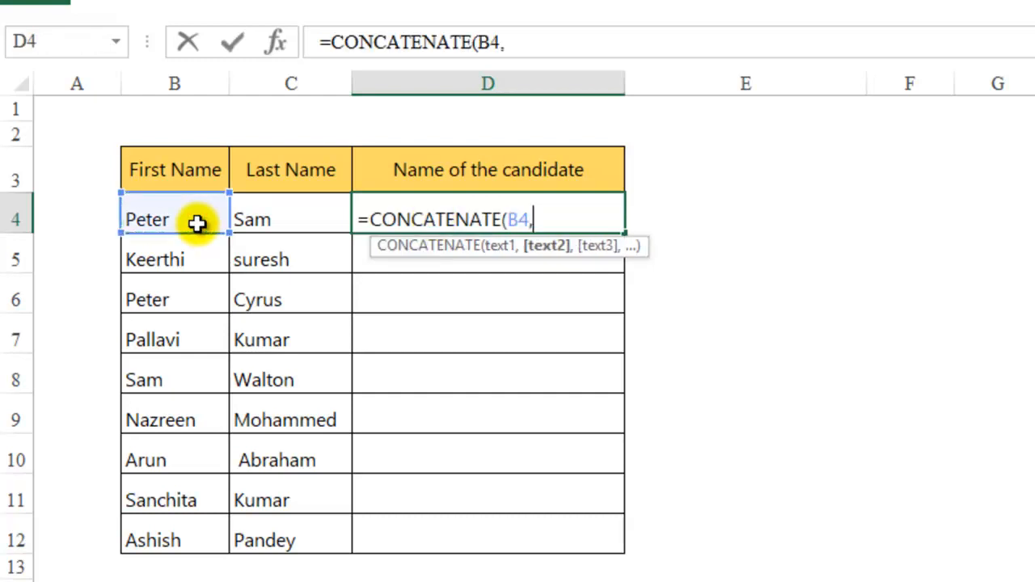
click(260, 218)
text())
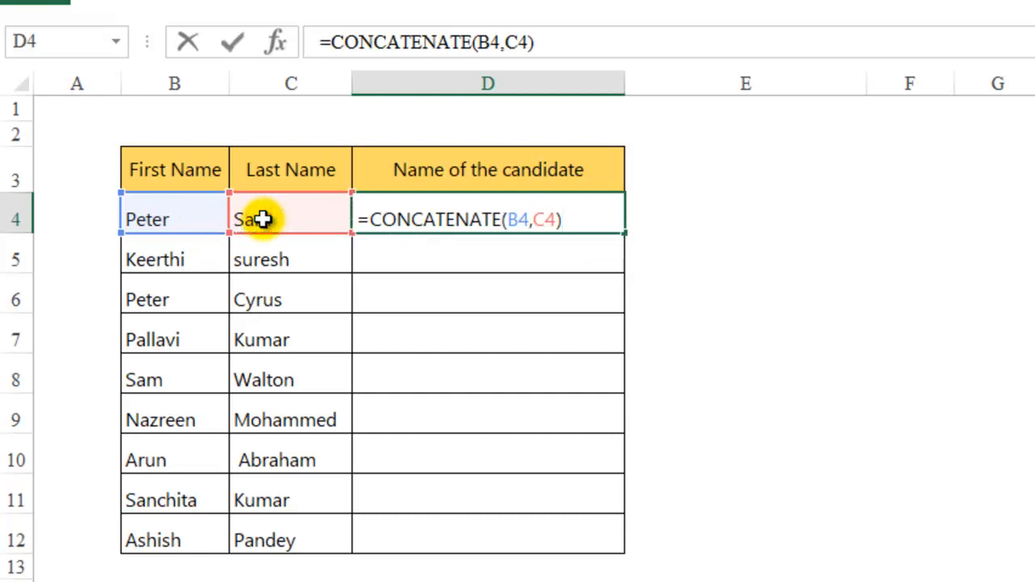
key(Return)
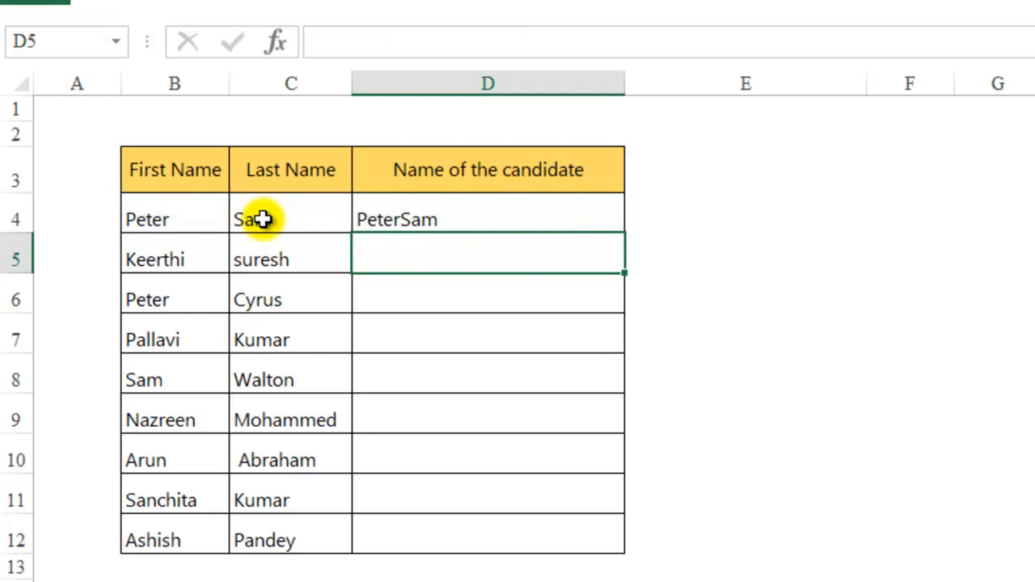
Enter a CONCATENATE formula in D5 that joins B5 and C5 with a space and comma (" ,") between them
text(=CONCATENATE)
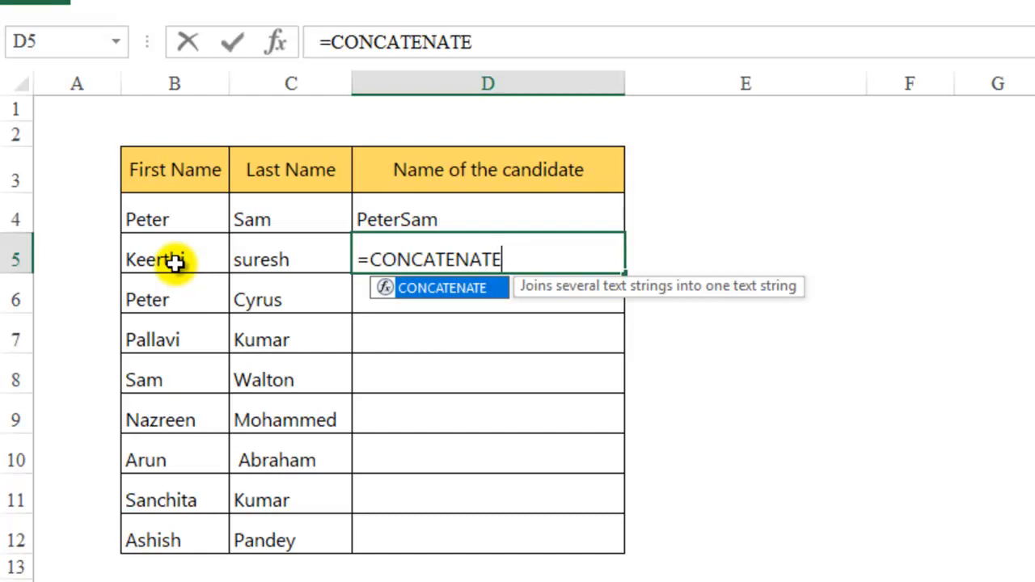
text(()
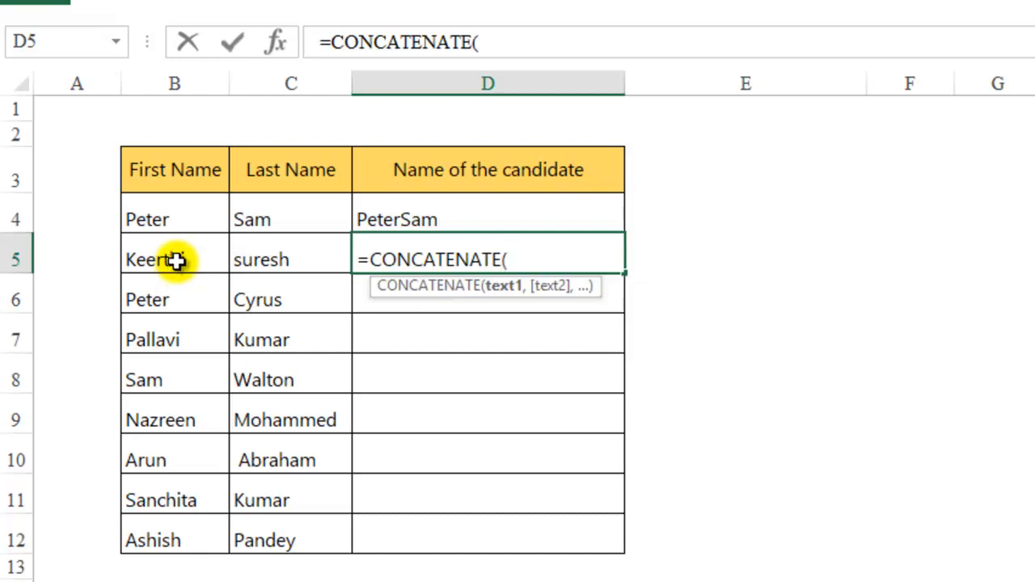
click(175, 261)
text(,)
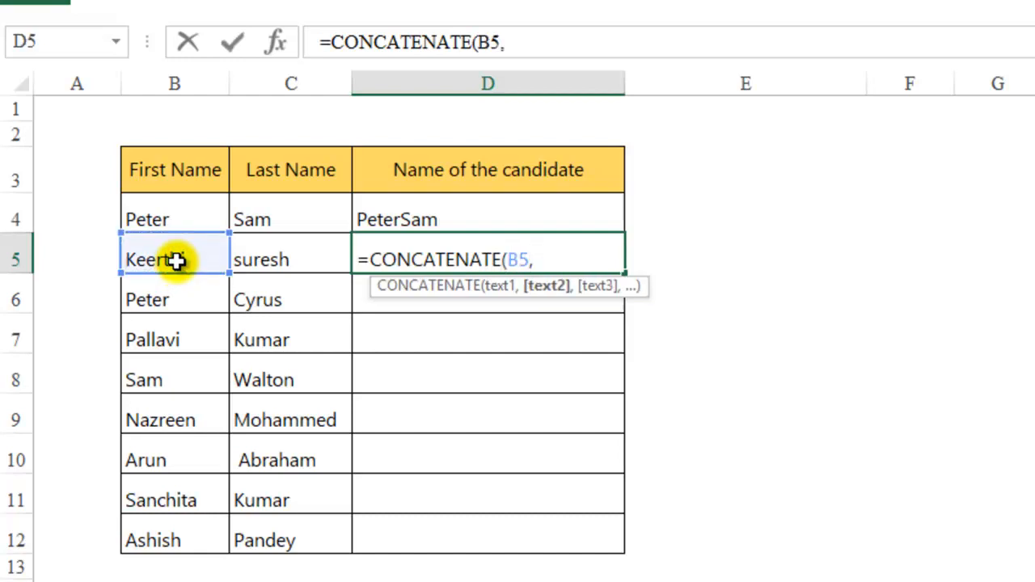
text( " ," ,)
click(255, 252)
text())
key(Return)
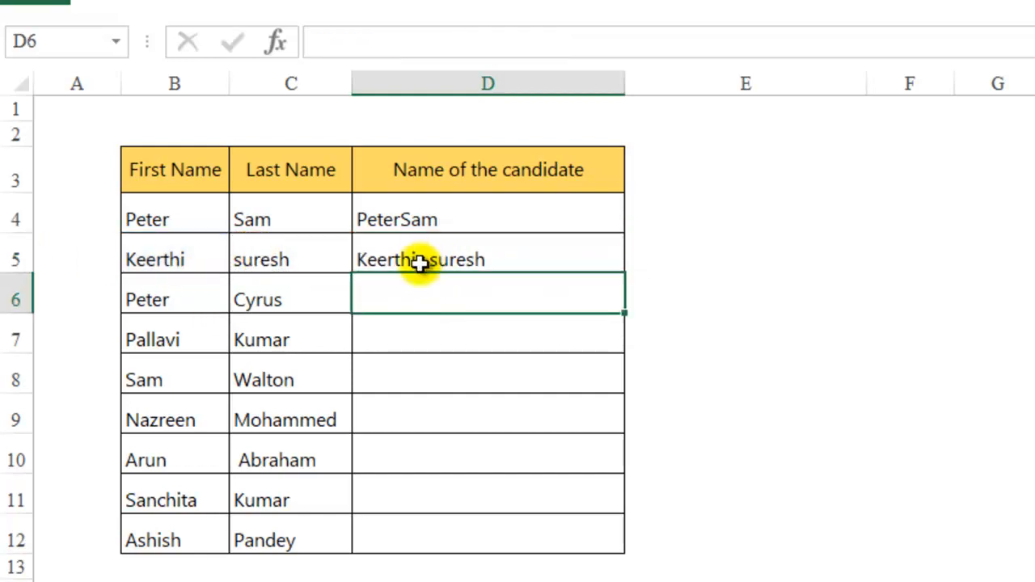
Enter a CONCATENATE formula in D6 that joins B6 and C6 with the text " Vs " between them
text(=con)
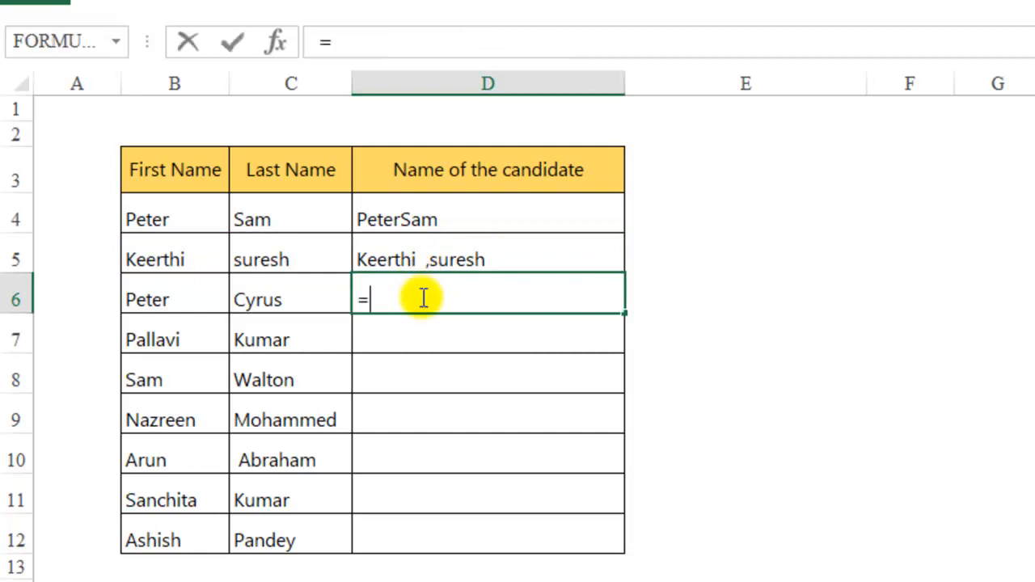
key(Tab)
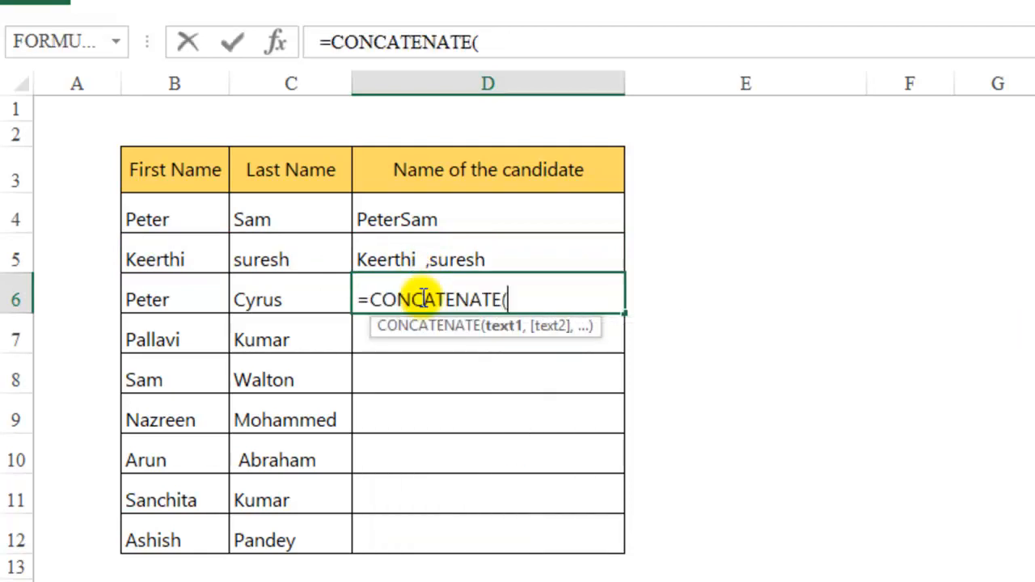
click(178, 300)
text(,")
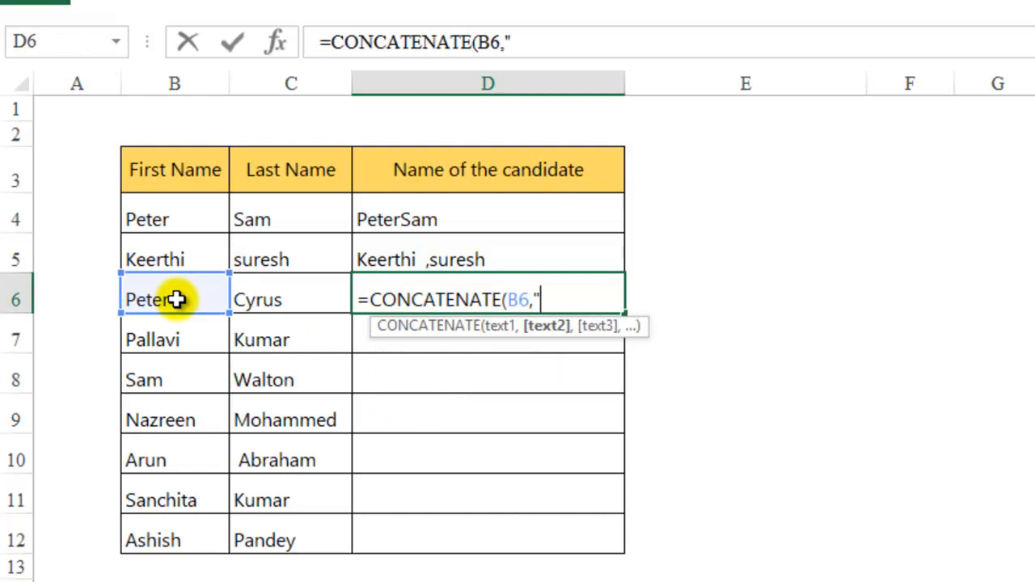
text( Vs)
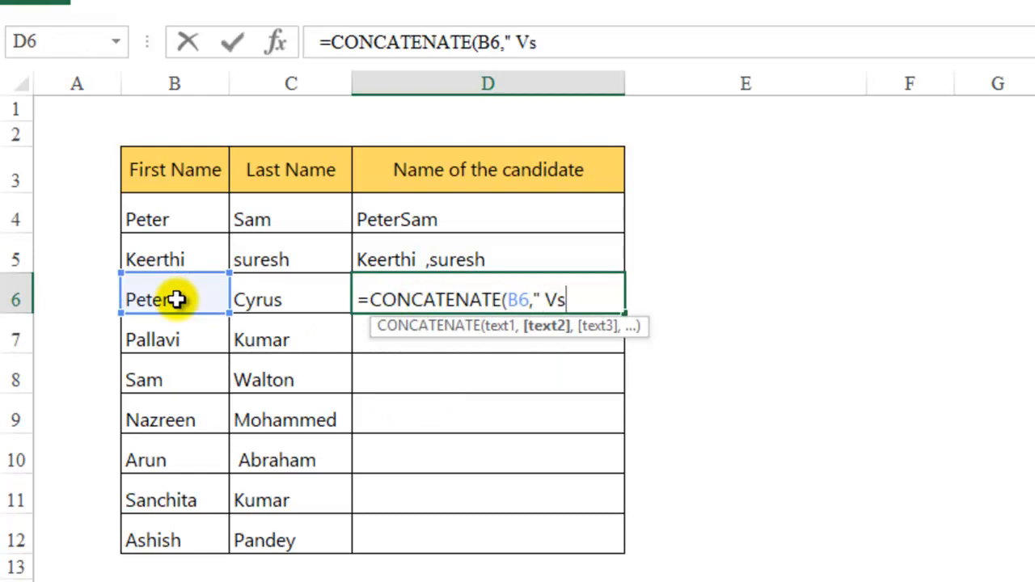
text(")
click(572, 299)
text(,)
click(265, 301)
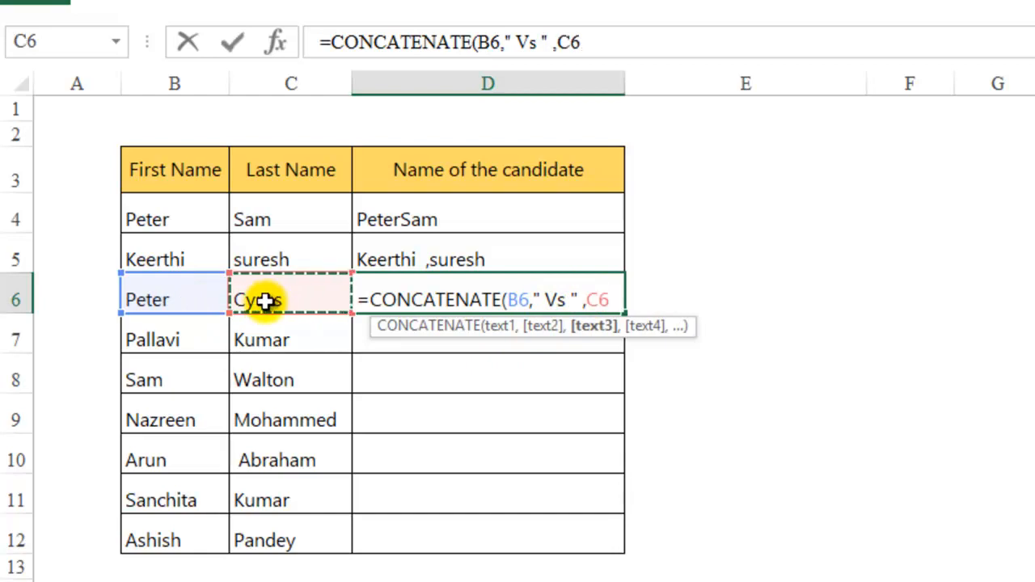
key(Return)
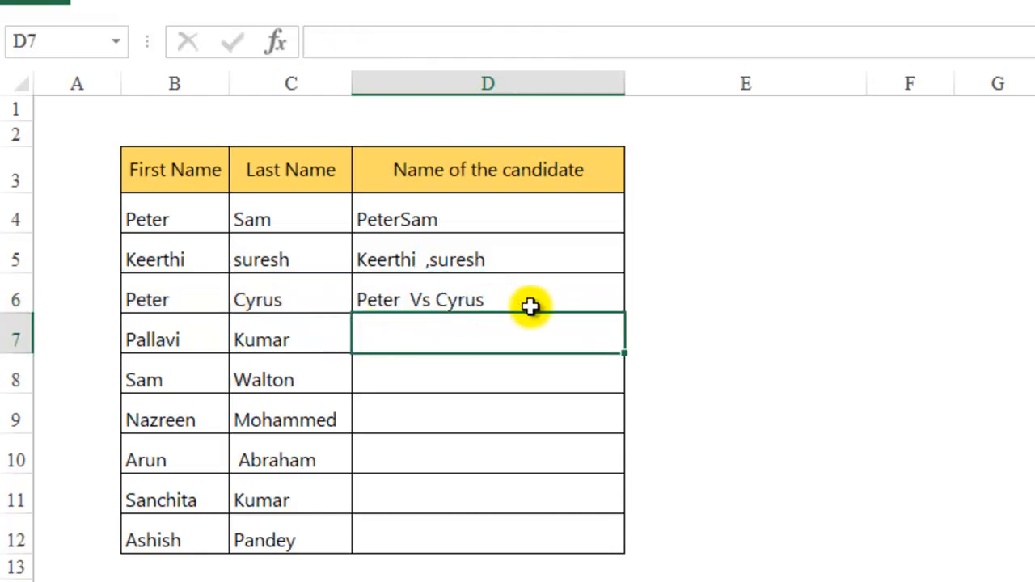
Enter =CONCATENATE(B7," ",C7) in D7 to join the first and last name with a space
text(=concatenate()
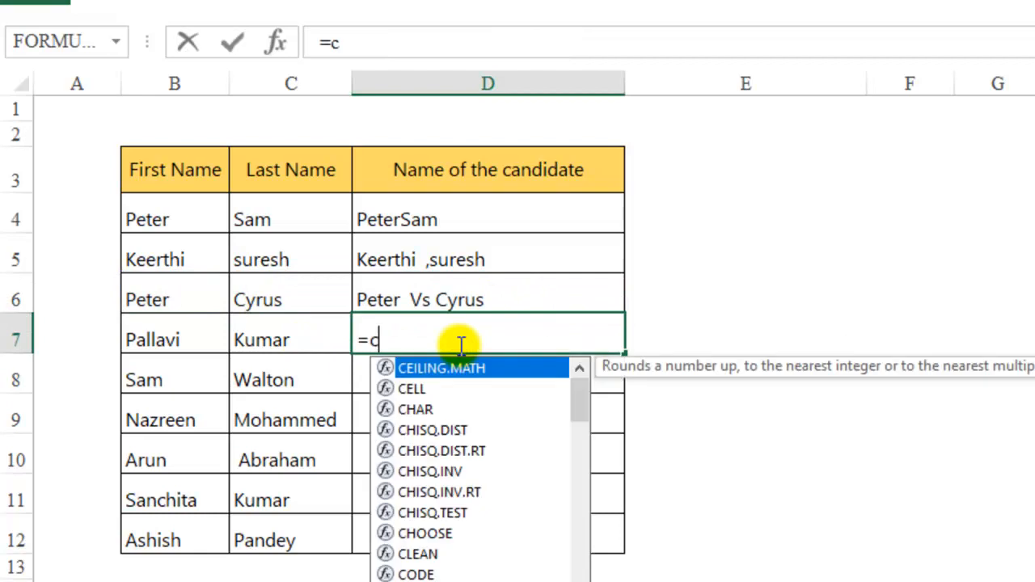
click(155, 344)
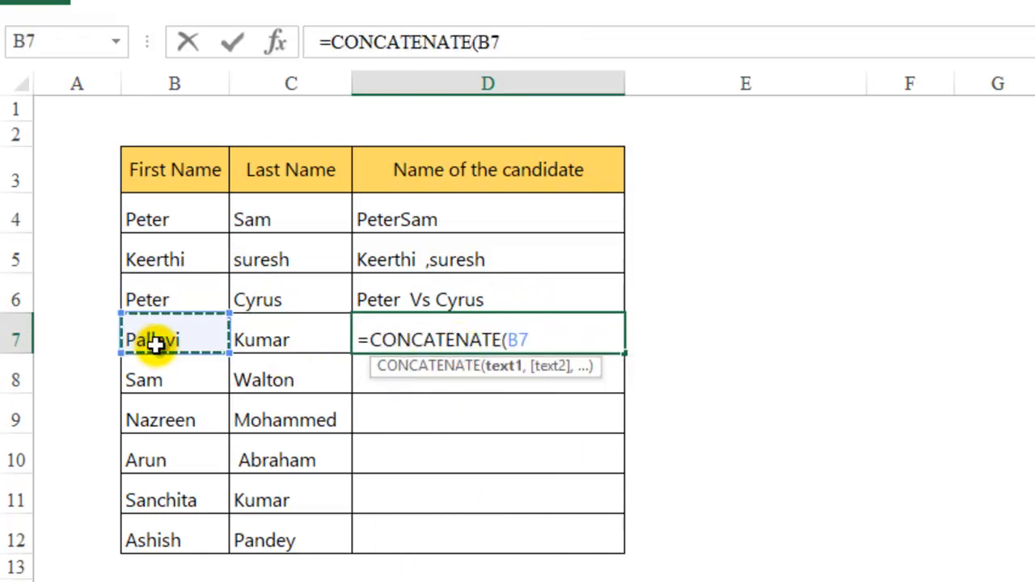
text(,")
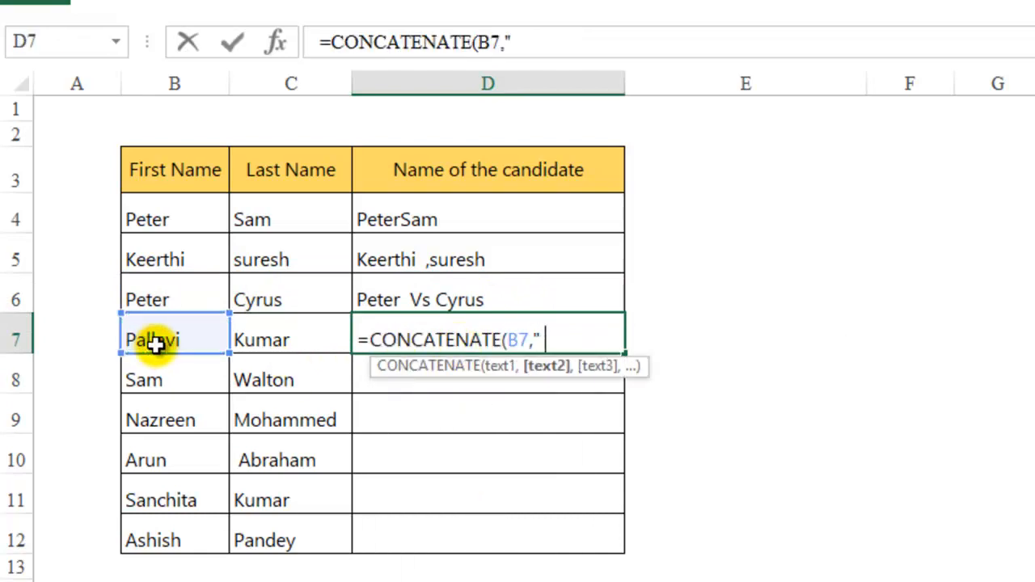
text( ",)
click(279, 339)
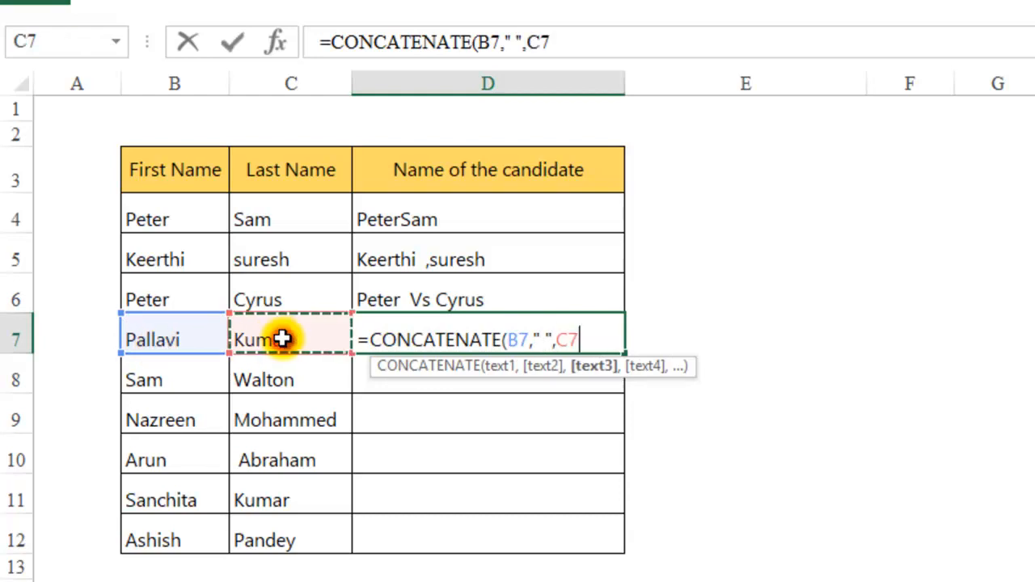
text())
key(Return)
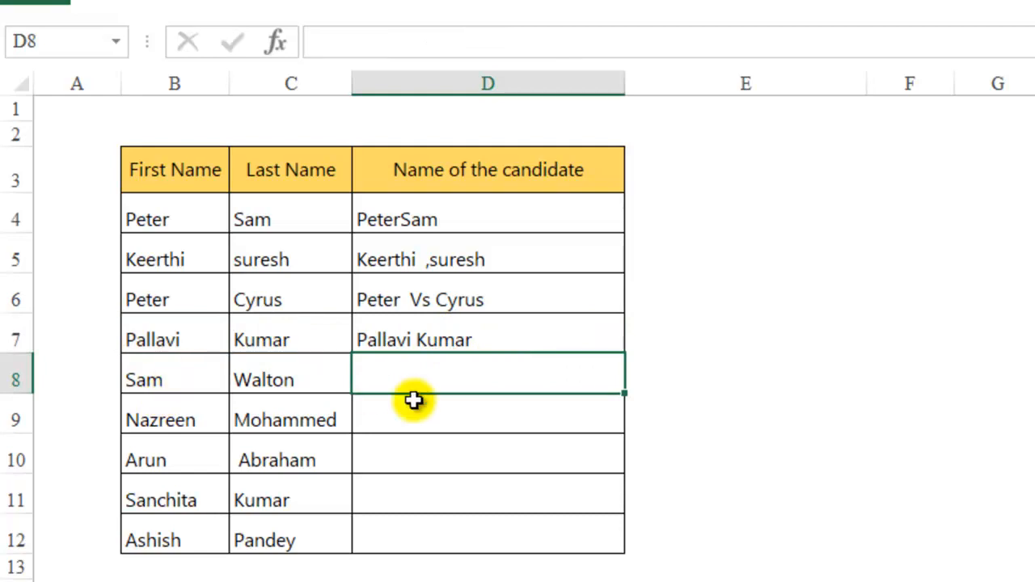
Enter =CONCATENATE(B8, "&",C8) in D8 and copy the formula down the rest of the candidate name column
text(=CONCATENATE()
click(175, 382)
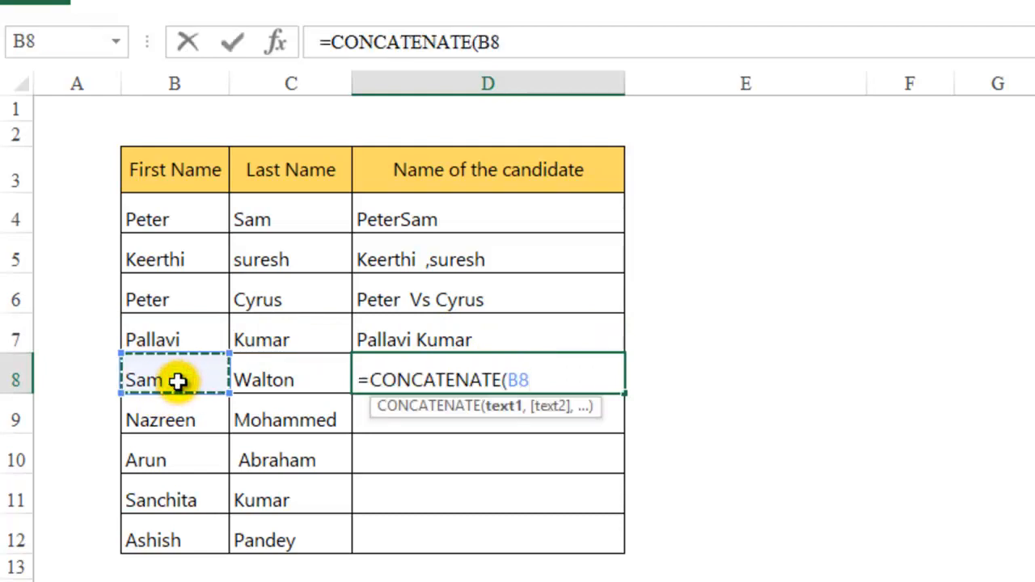
text(, "&",)
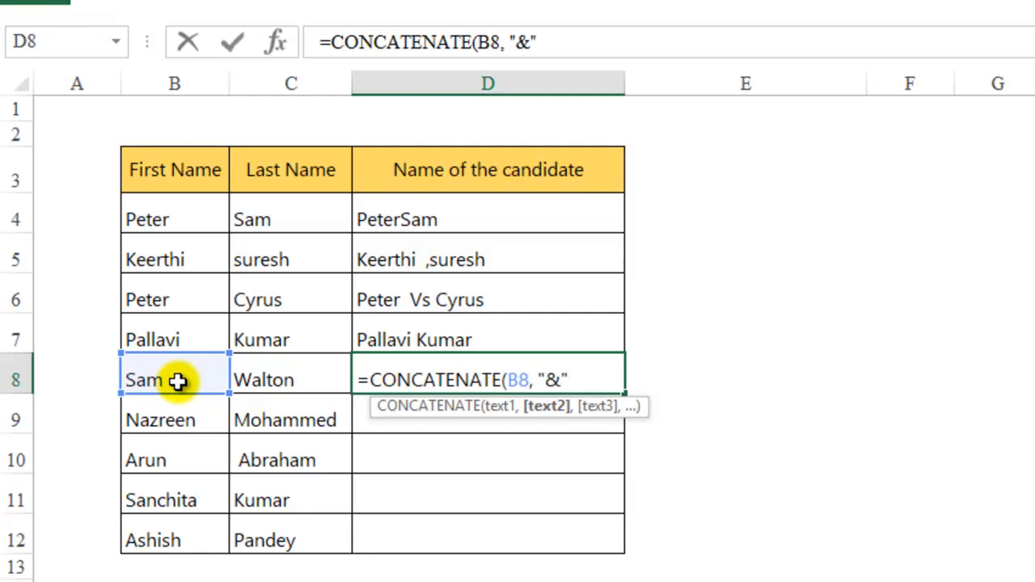
click(282, 376)
text())
key(Return)
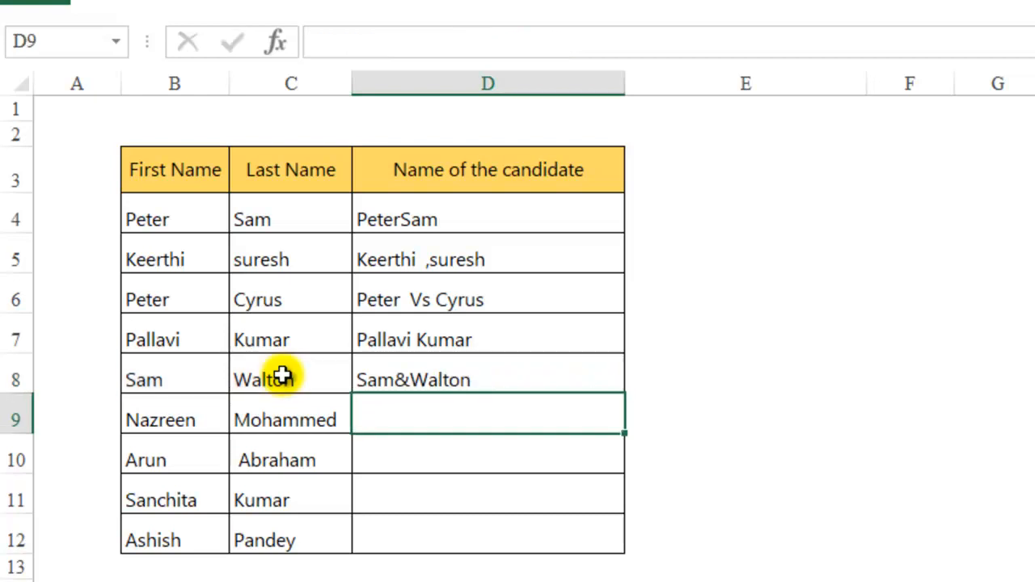
click(480, 379)
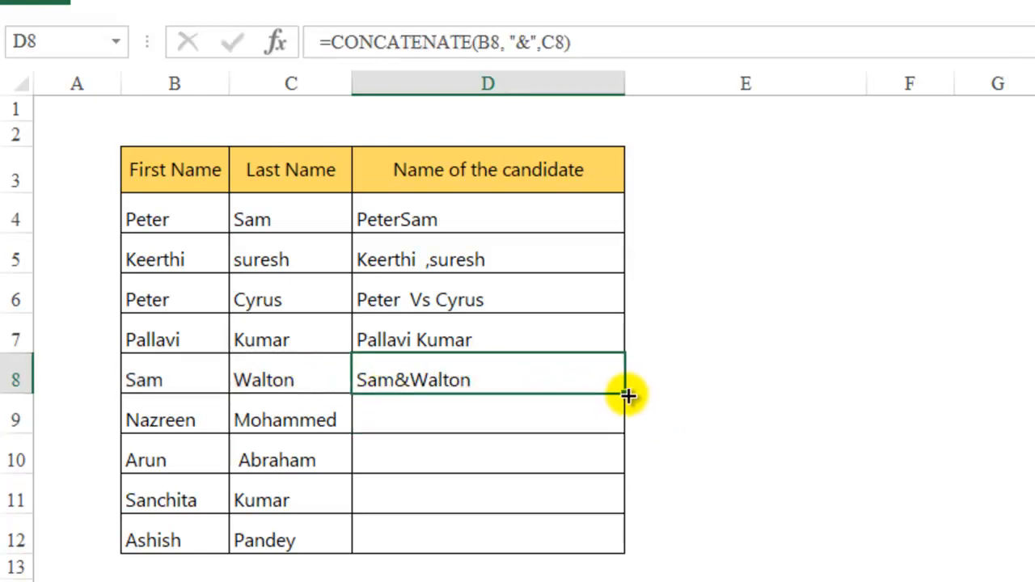
double_click(626, 394)
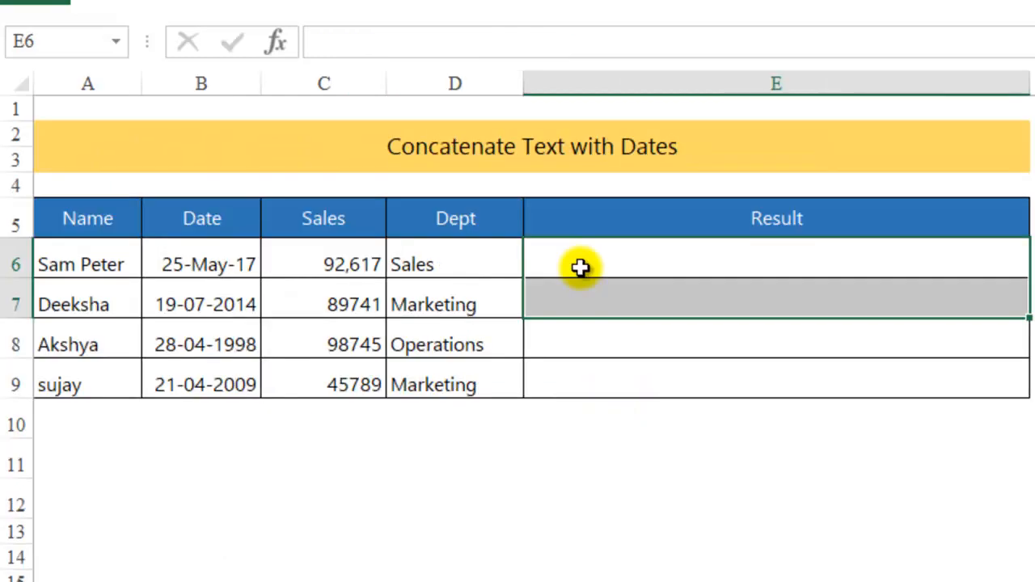
Begin a CONCATENATE formula in E6 with A6 followed by the text "joined the company on"
click(581, 268)
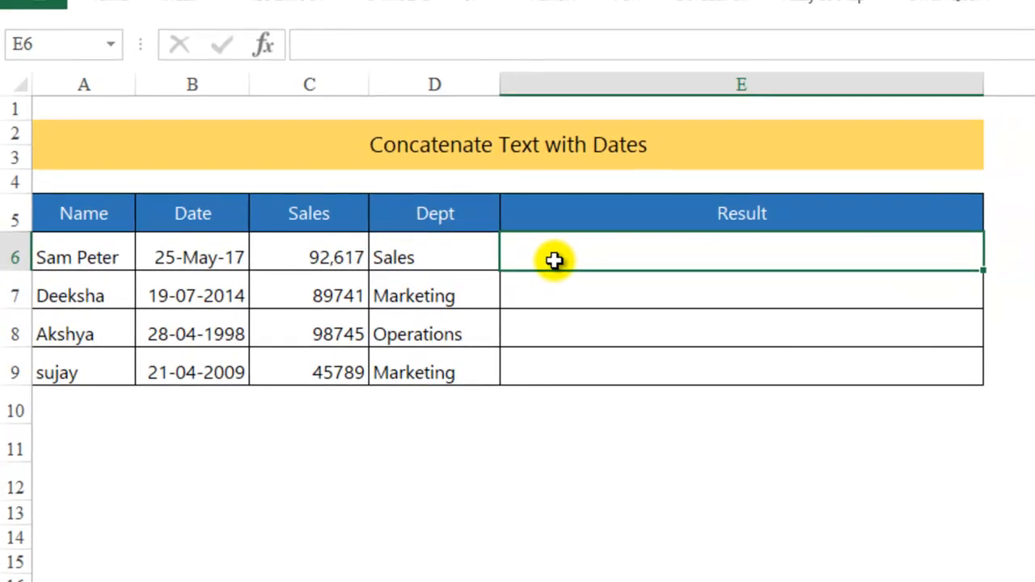
text(=con)
key(Tab)
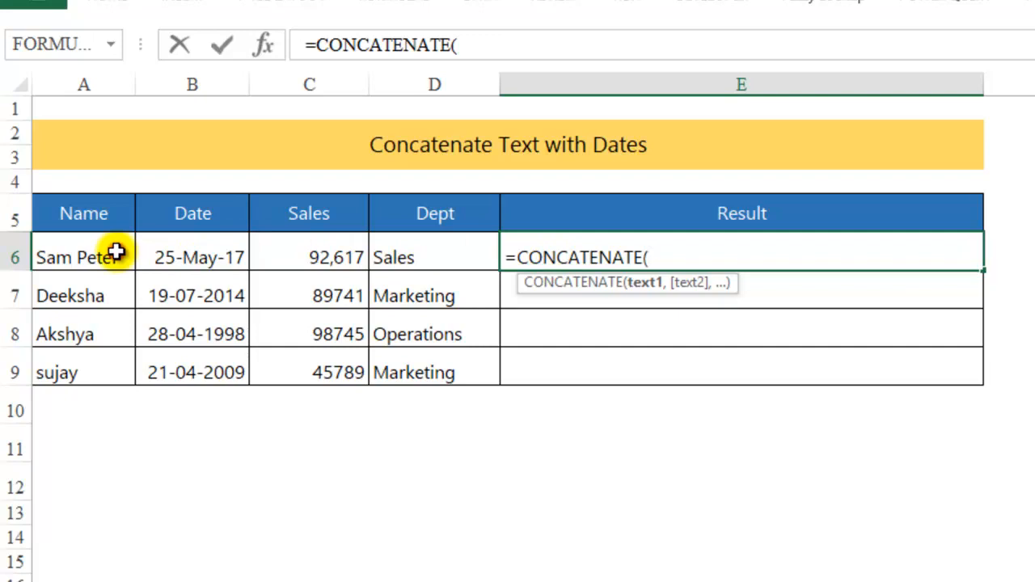
click(118, 252)
text(,"joined)
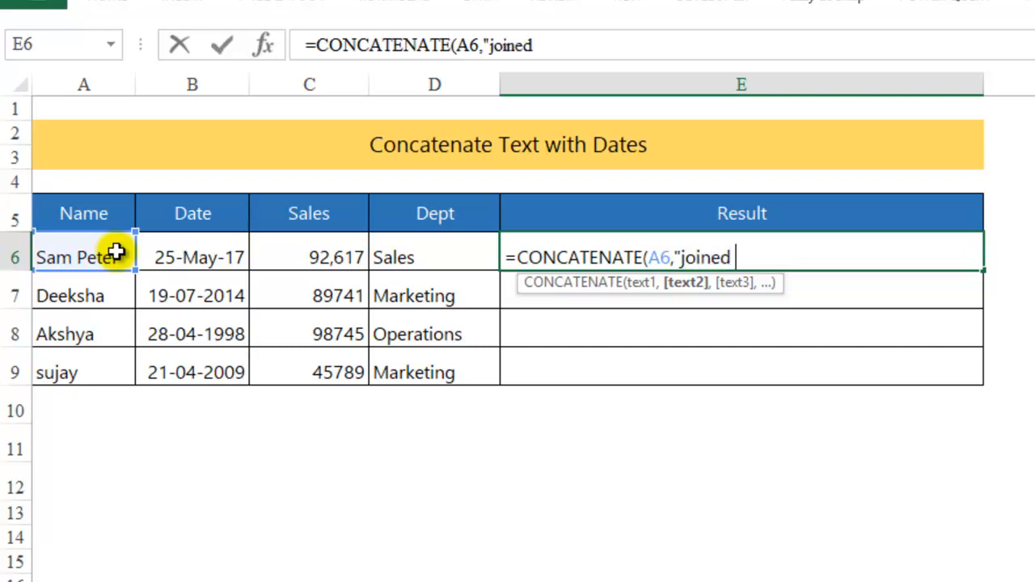
text( the company on)
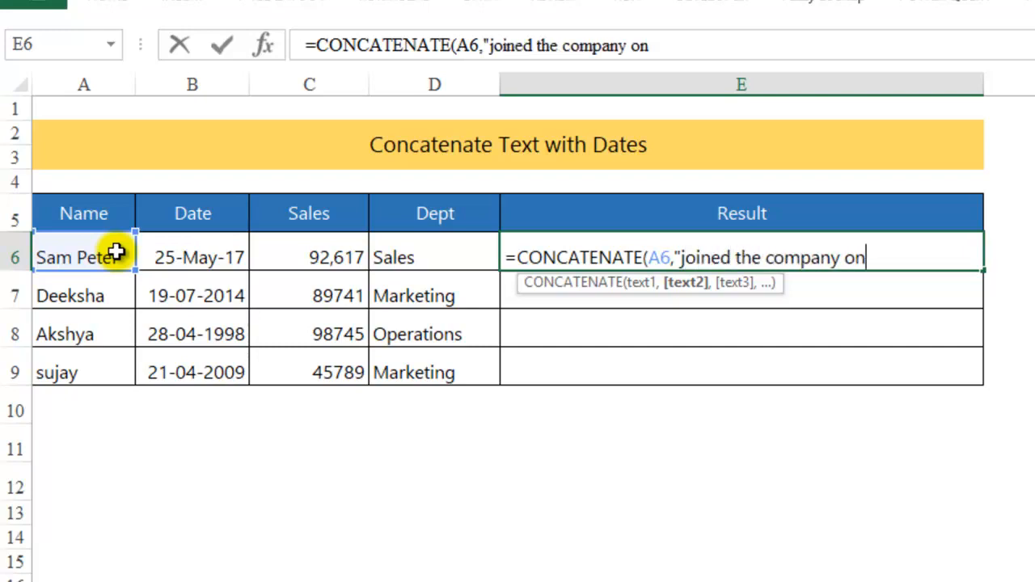
text(",)
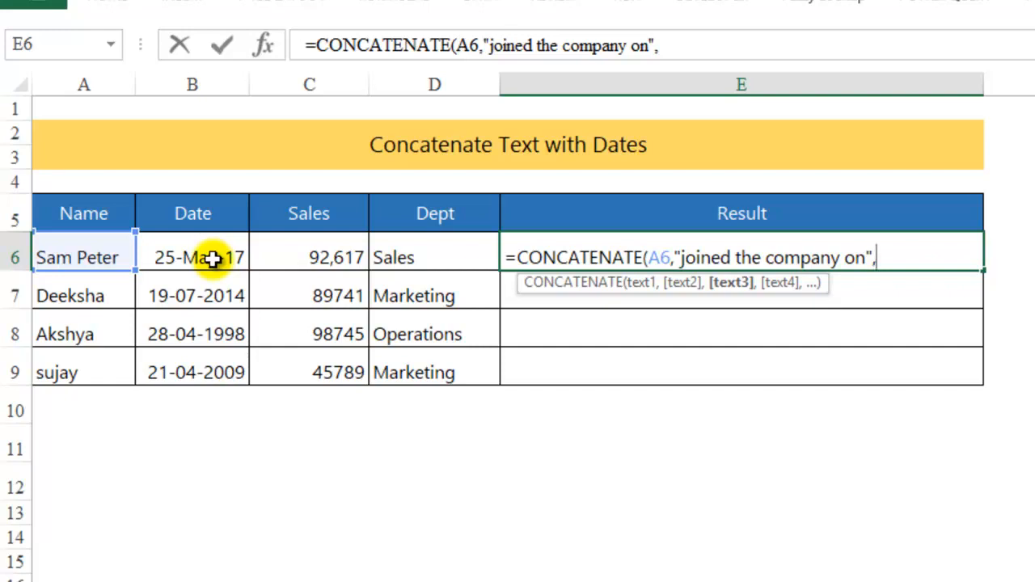
Add TEXT(B6,"dd-mm-yyyy") as the next argument of the E6 formula to format the date
text(text)
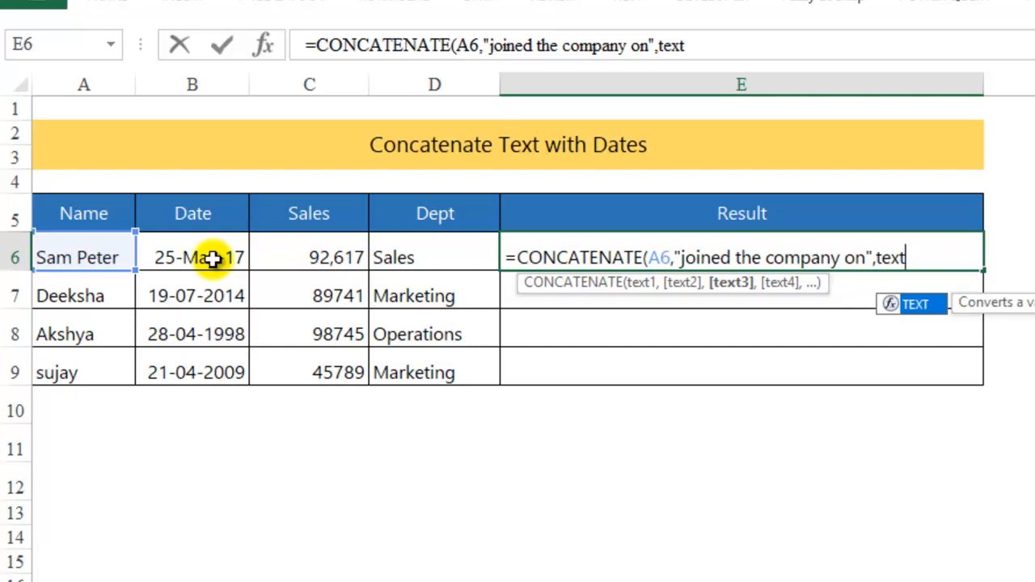
text(()
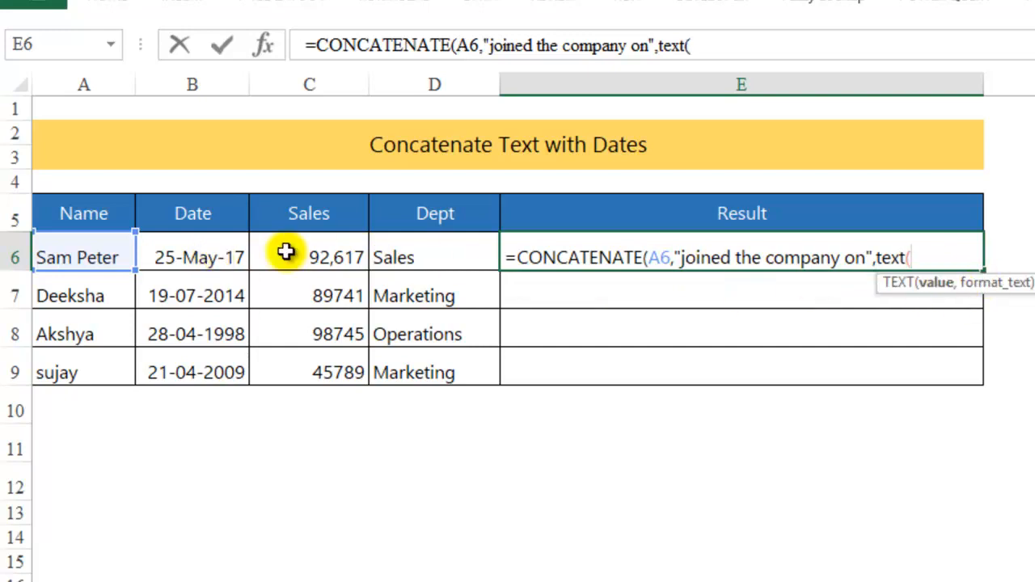
click(200, 258)
text(,)
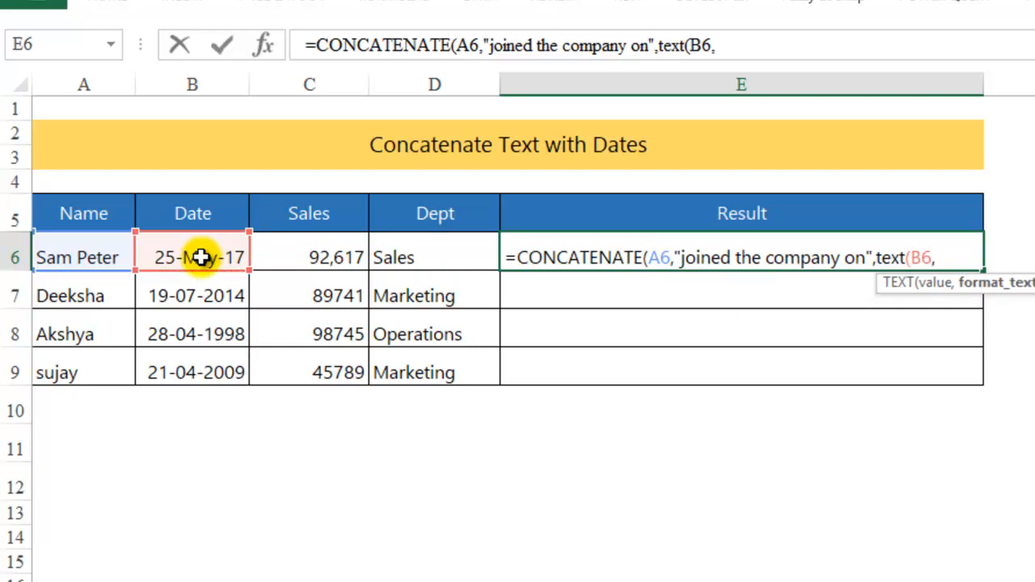
text("dd-mm-yyy)
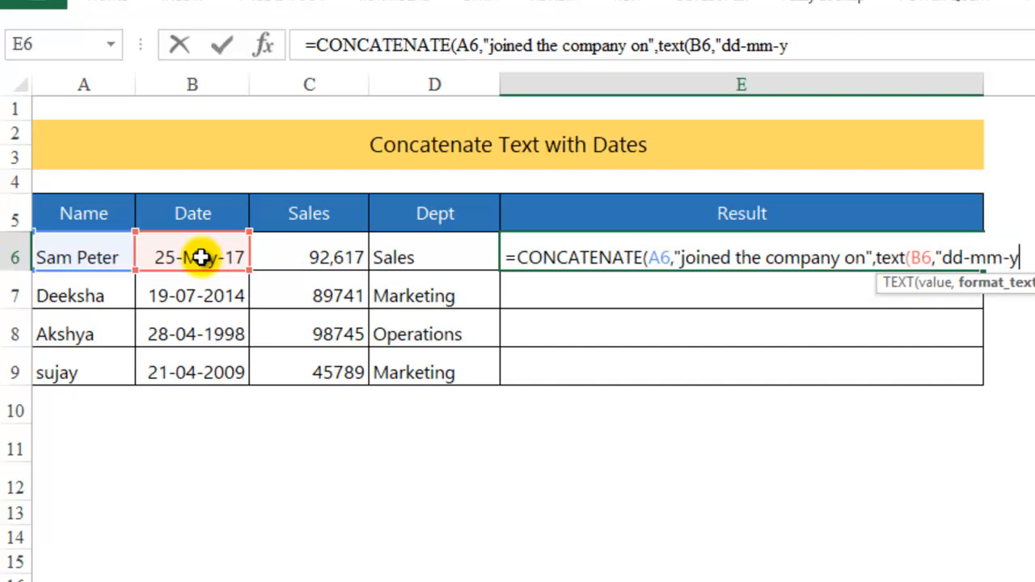
text("),)
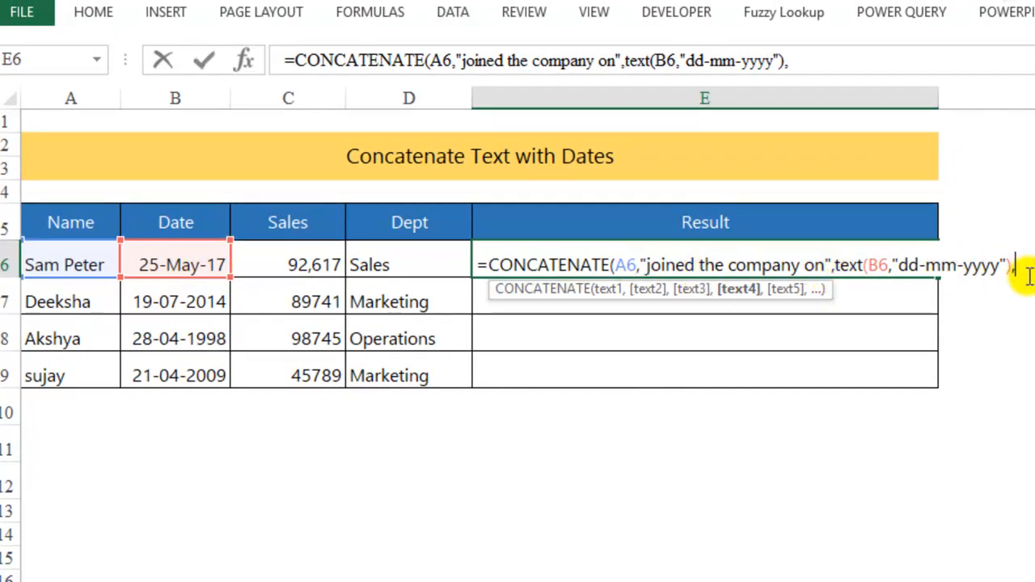
Finish the E6 formula with " in " and D6, spacing the earlier text as " joined the company on ", and copy it down to E9
text("in",)
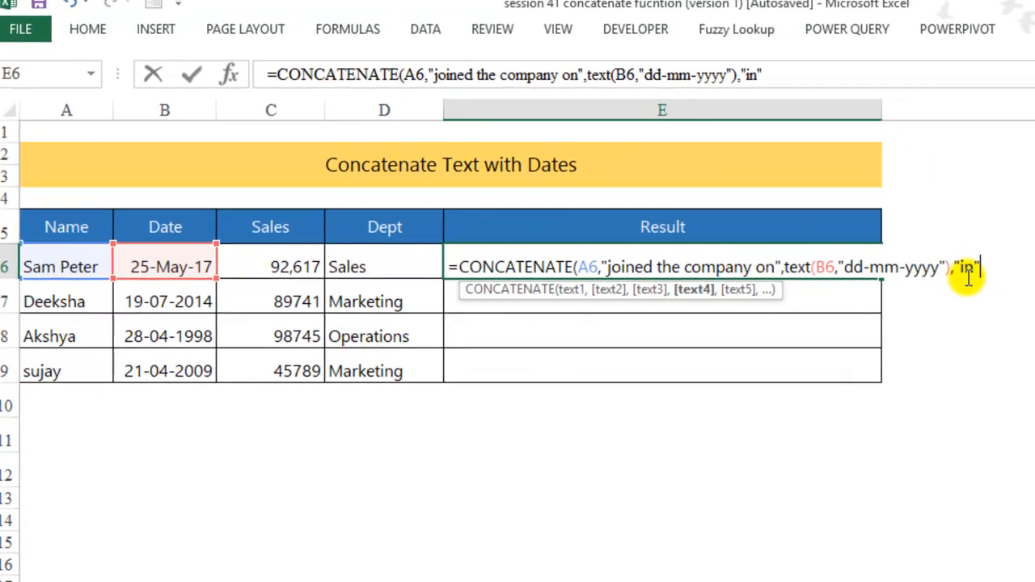
click(375, 267)
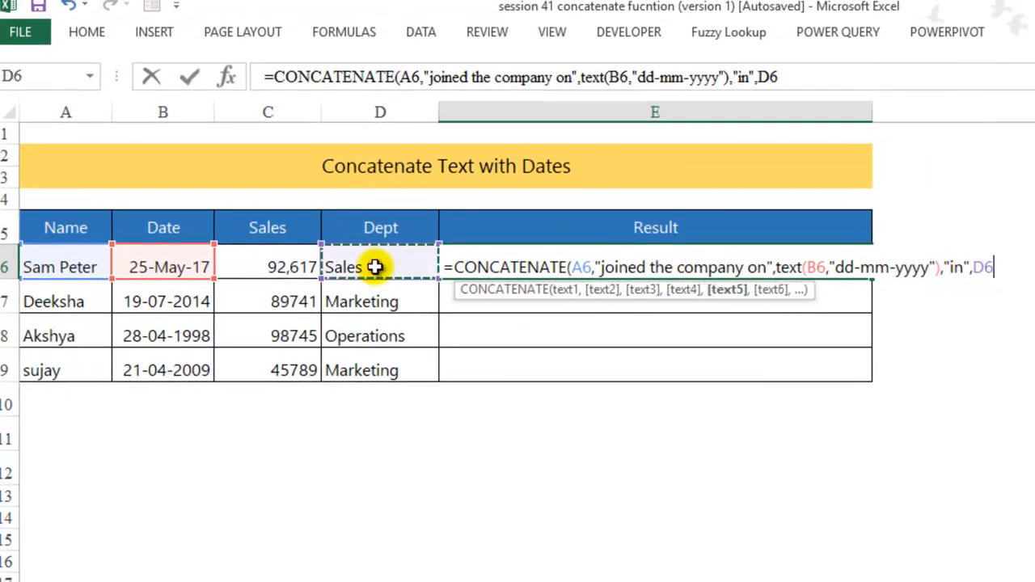
text())
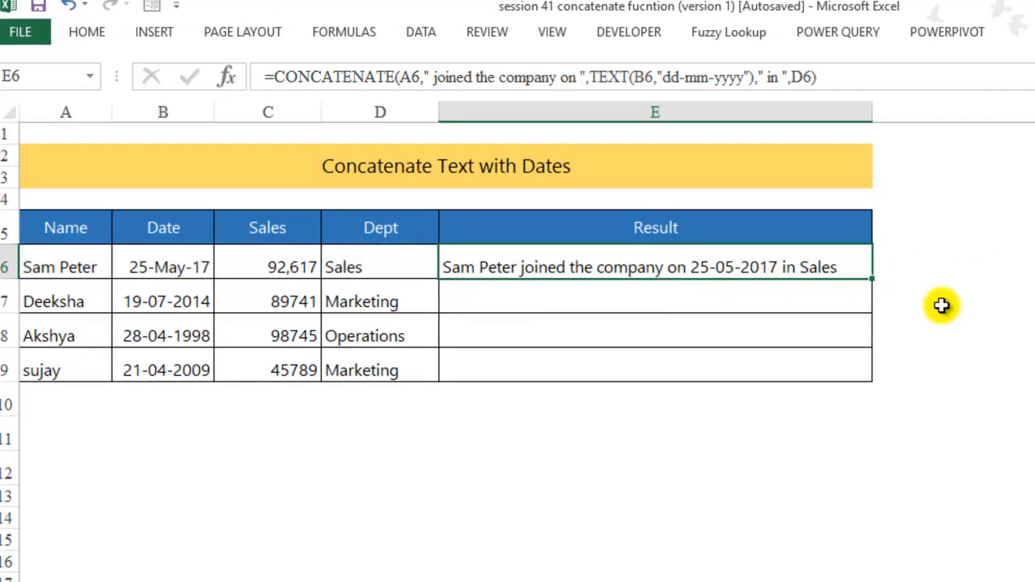
double_click(873, 280)
click(1003, 365)
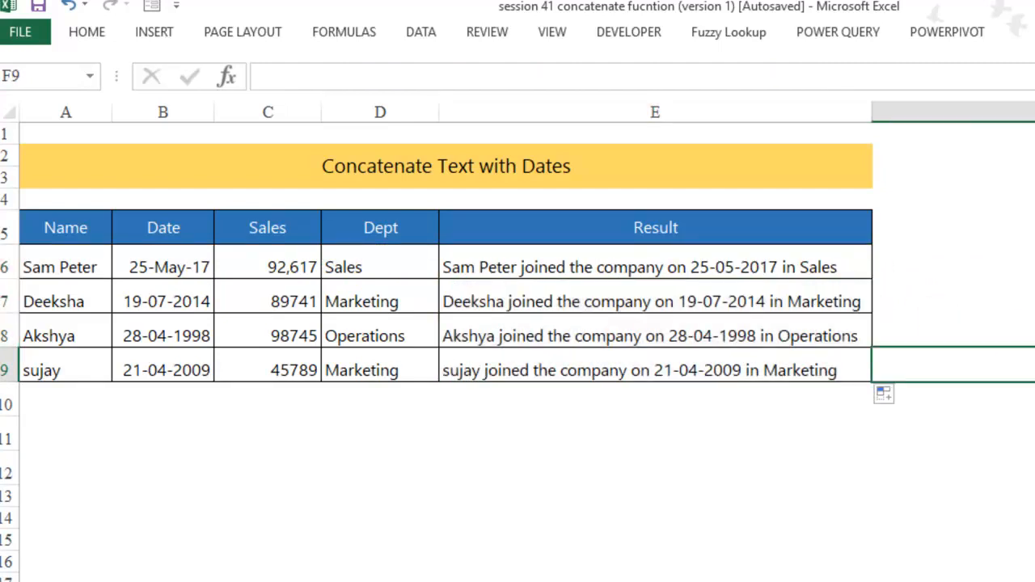